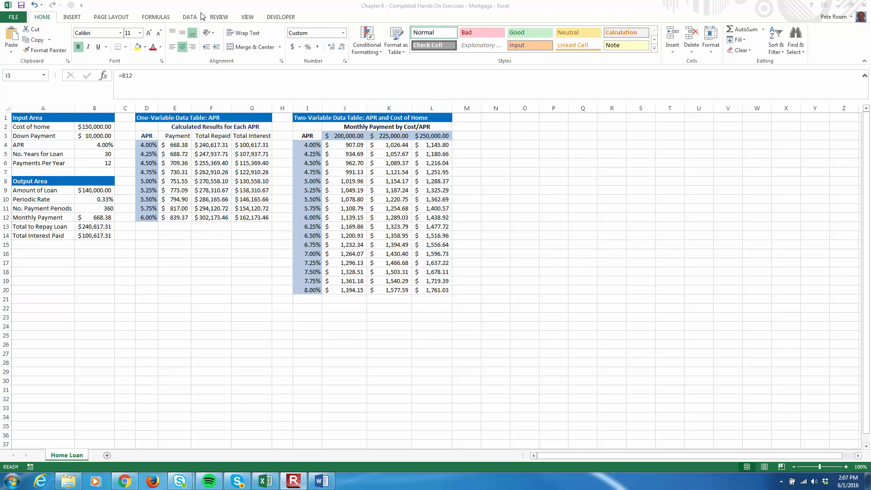
- Start a Goal Seek with the Monthly Payment in cell B12 as the set cell
left_click(187, 20)
left_click(187, 20)
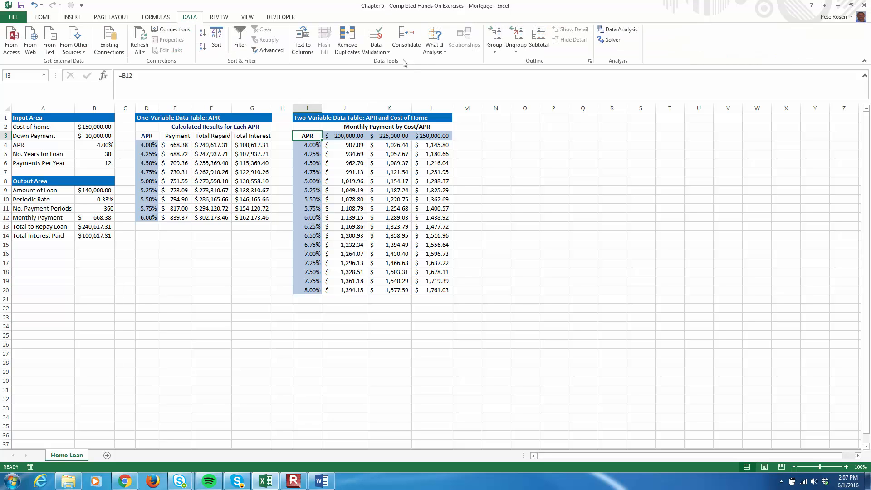
left_click(448, 53)
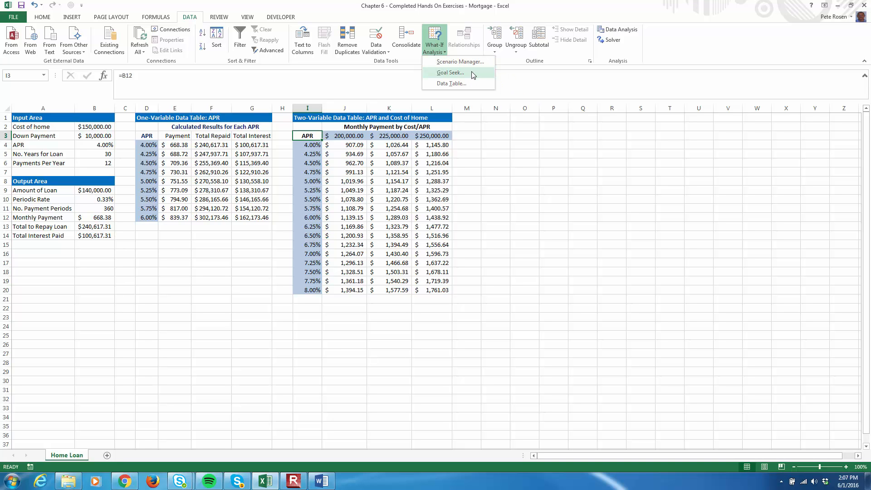
left_click(49, 253)
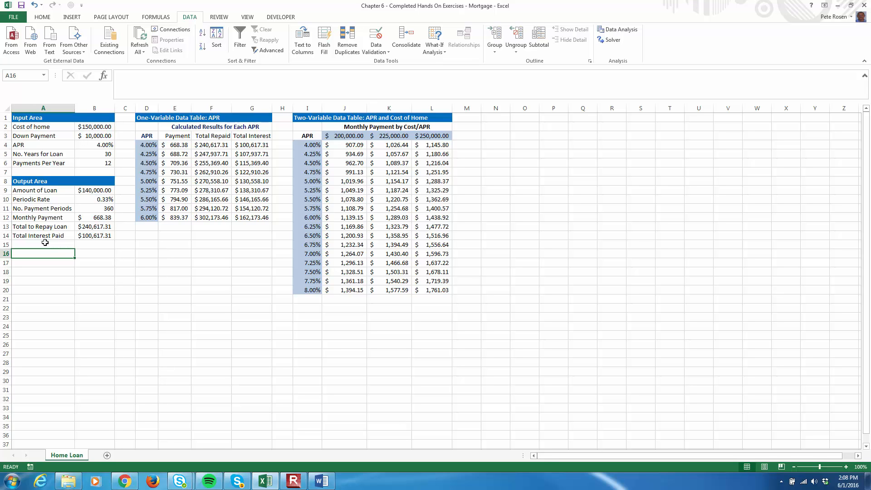
left_click(89, 220)
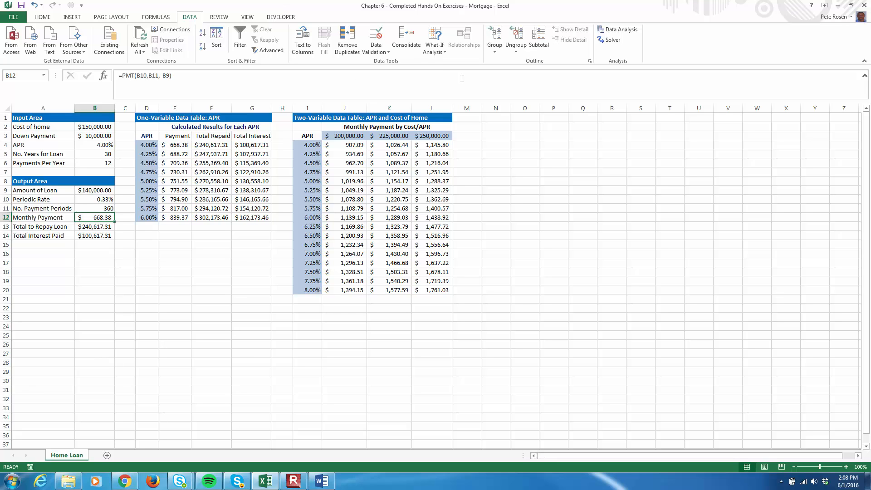
left_click(433, 52)
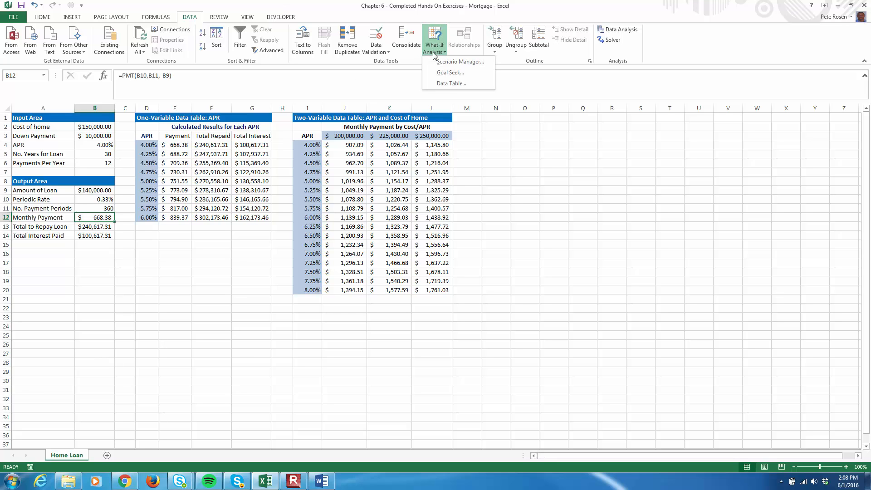
left_click(451, 73)
left_click_drag(418, 219, 186, 263)
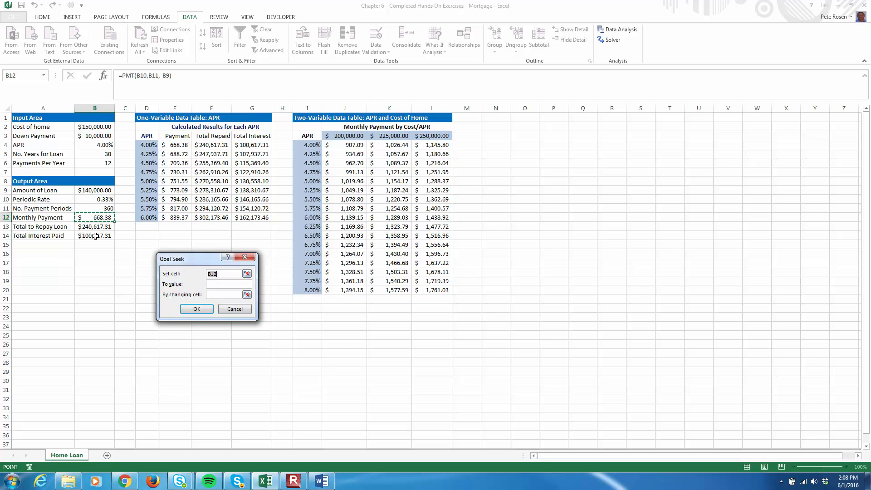
- Seek a monthly payment of 600 by changing the cost of home in B2, and keep the solution
left_click(221, 284)
type("600")
key("Tab")
left_click(96, 128)
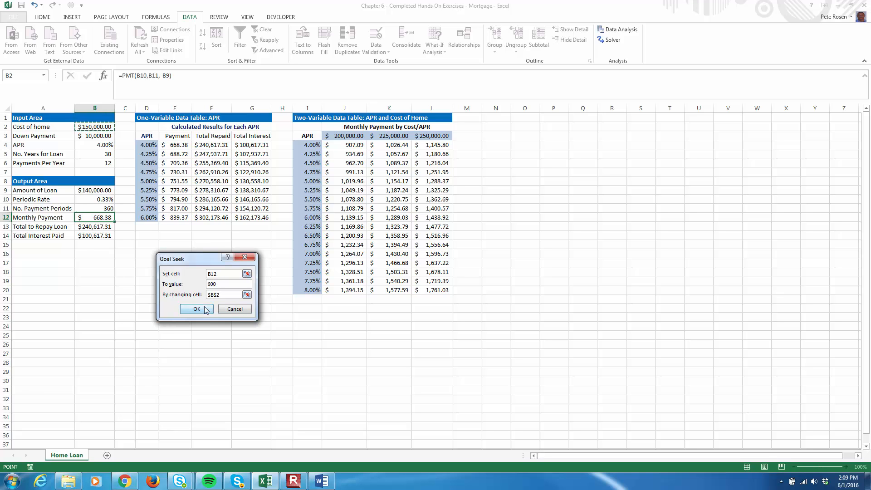
left_click(197, 310)
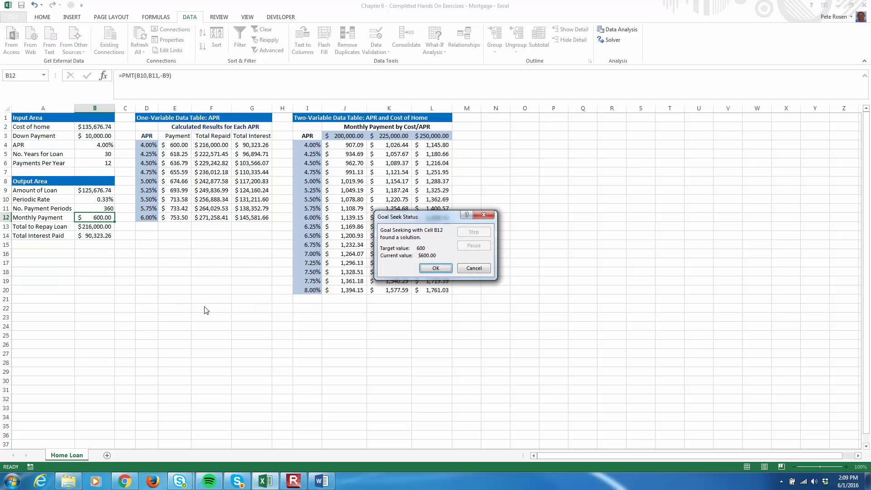
left_click_drag(403, 219, 171, 240)
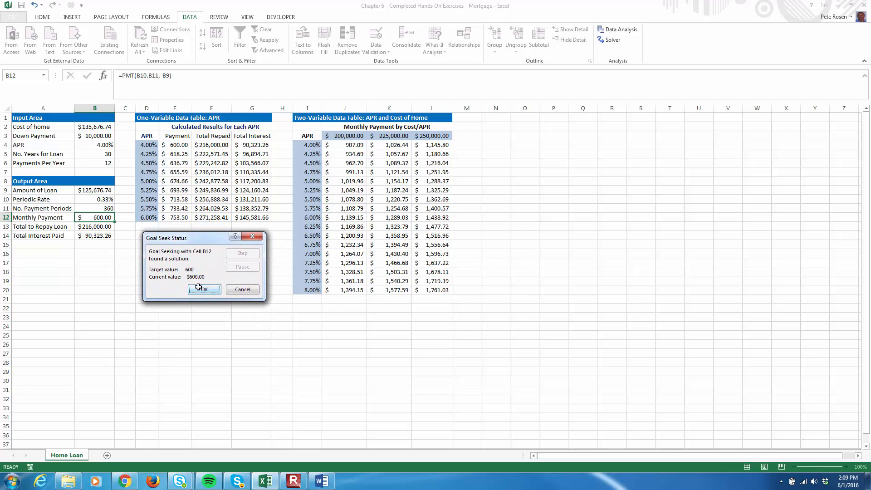
left_click(205, 289)
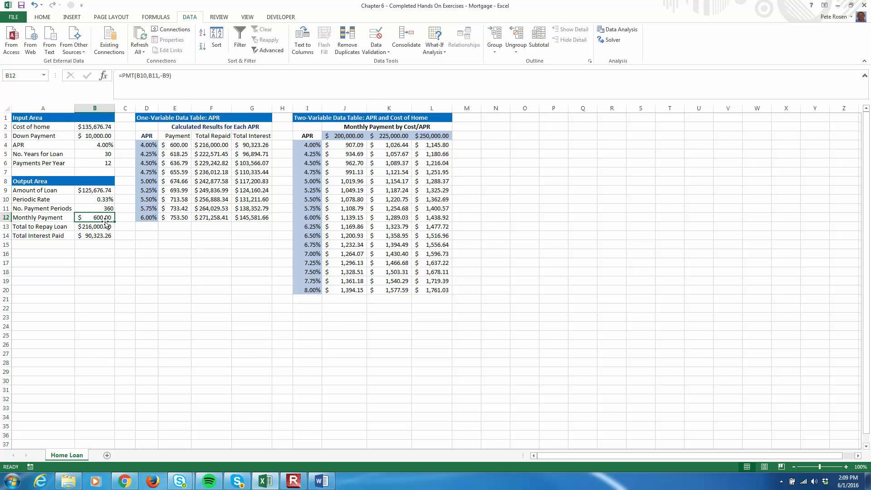
- Add a scenario named Best-Case Scenario with cells B2:B5 as its changing cells
left_click(102, 127)
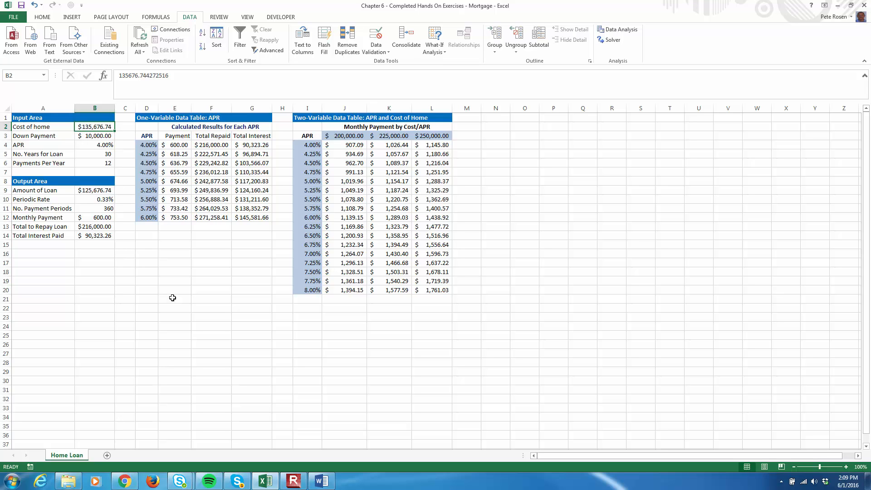
left_click(427, 49)
left_click(452, 64)
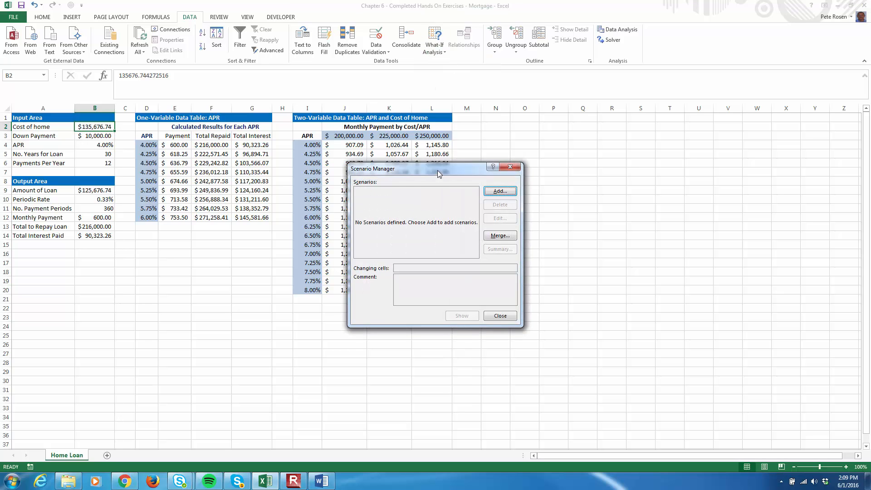
left_click_drag(439, 173, 582, 150)
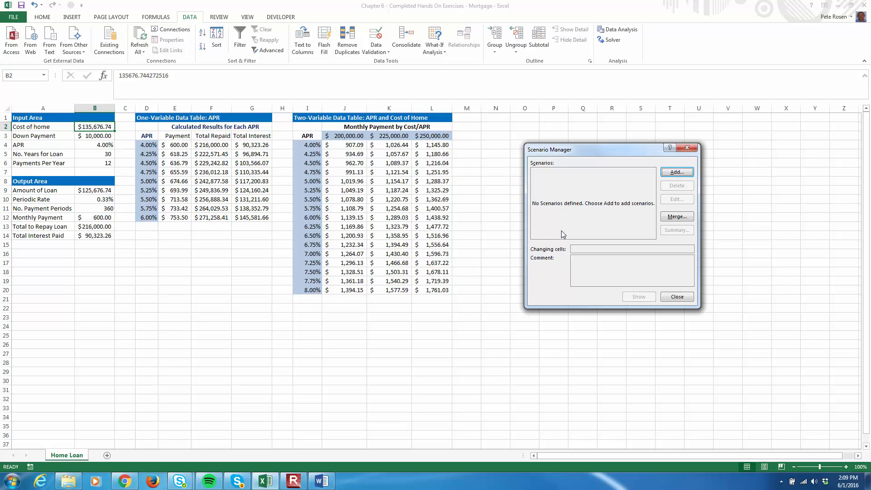
left_click(676, 172)
left_click_drag(448, 175, 597, 176)
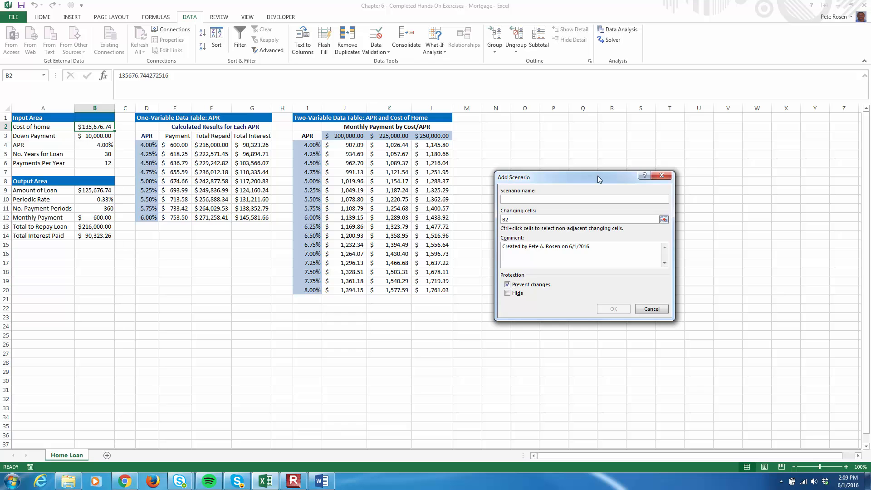
type("Best-Case Scenario")
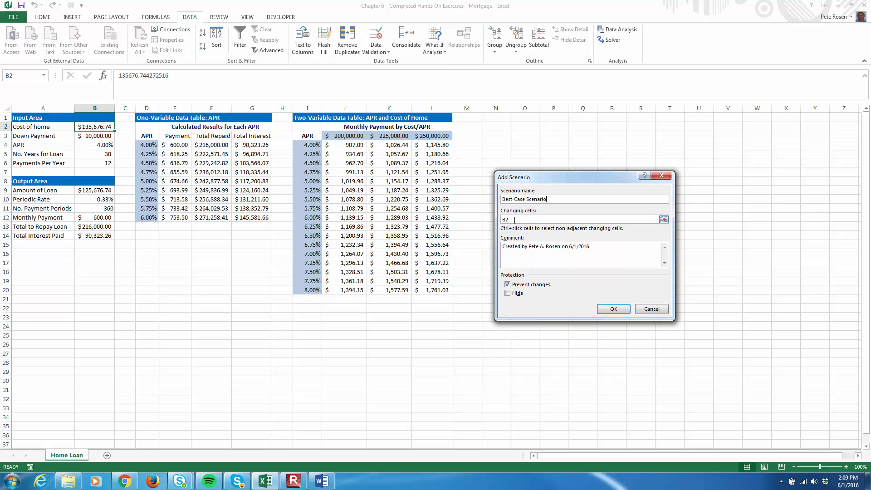
left_click(504, 219)
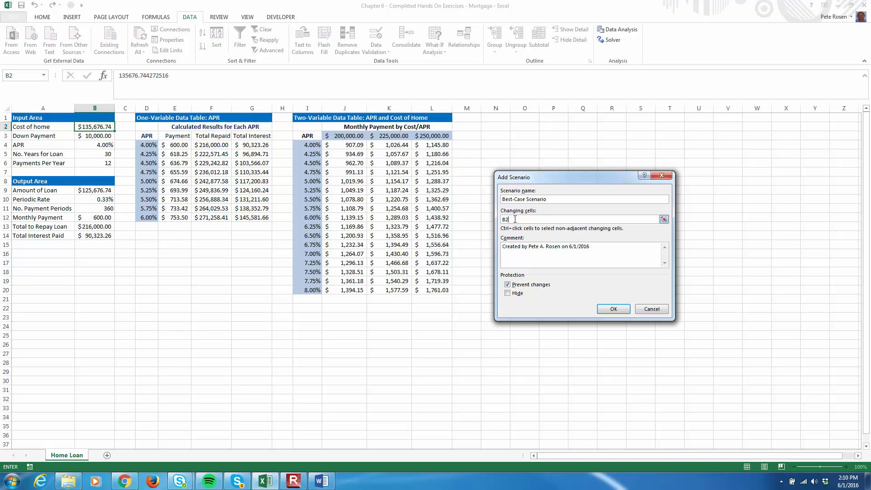
left_click_drag(108, 129, 107, 150)
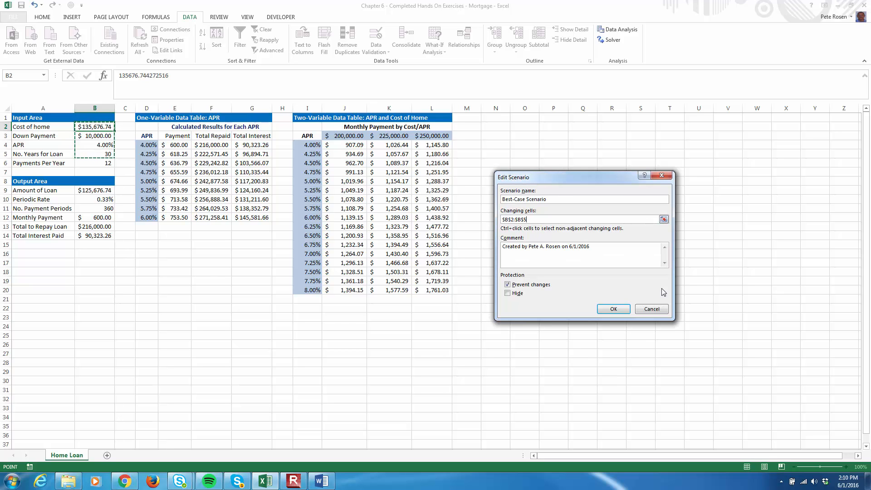
left_click(614, 309)
- Set the best-case values to 250000 for B2, 0.0225 for B4 and 15 for B5, and save the scenario
left_click_drag(587, 200, 568, 169)
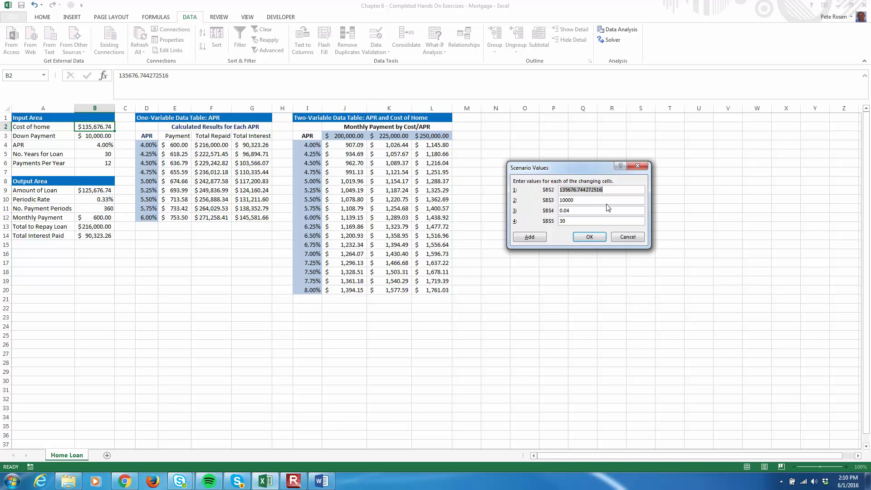
type("250000")
key("Tab")
left_click(575, 211)
key("BackSpace")
type("2")
left_click_drag(587, 220, 556, 226)
type("15")
left_click(584, 238)
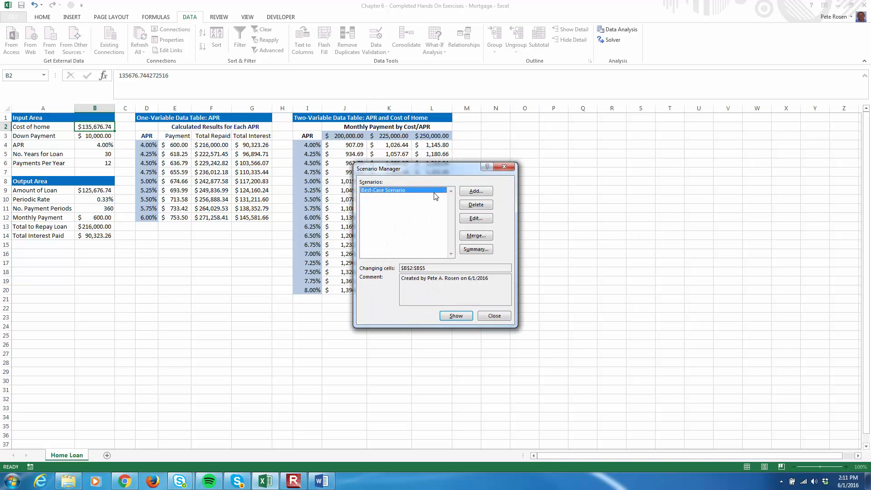
- Add a scenario named Worst-Case Scenario with cells B2:B5 as its changing cells
left_click_drag(438, 167, 582, 137)
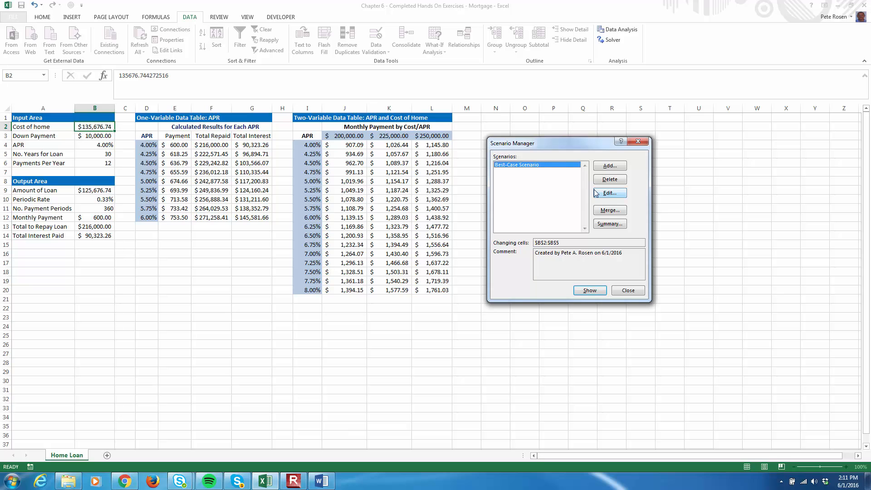
left_click(605, 166)
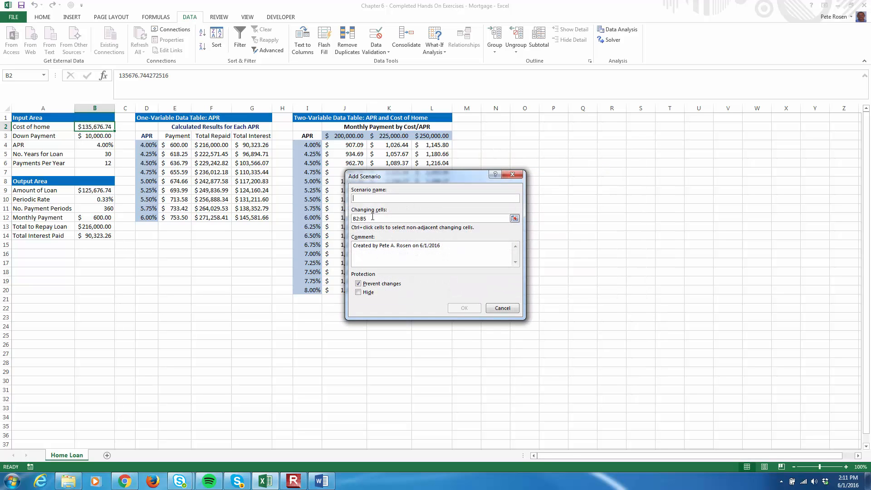
type("Worst-Case Scenario")
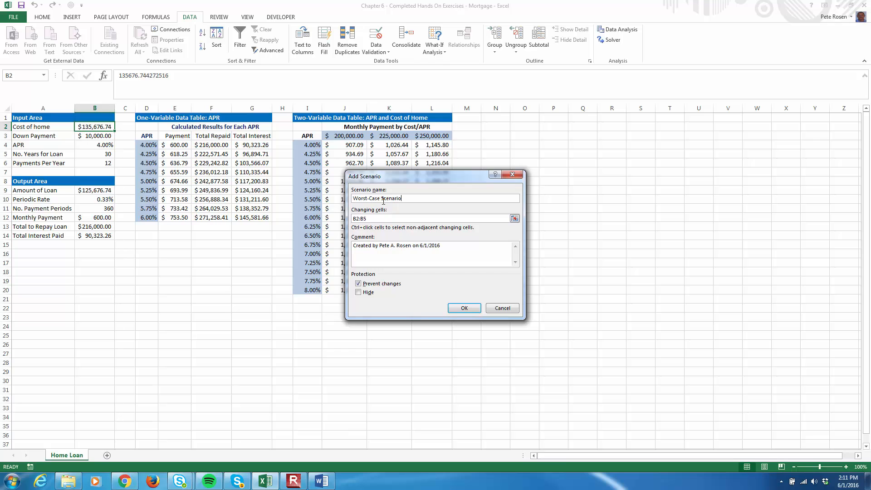
left_click(361, 219)
left_click(472, 308)
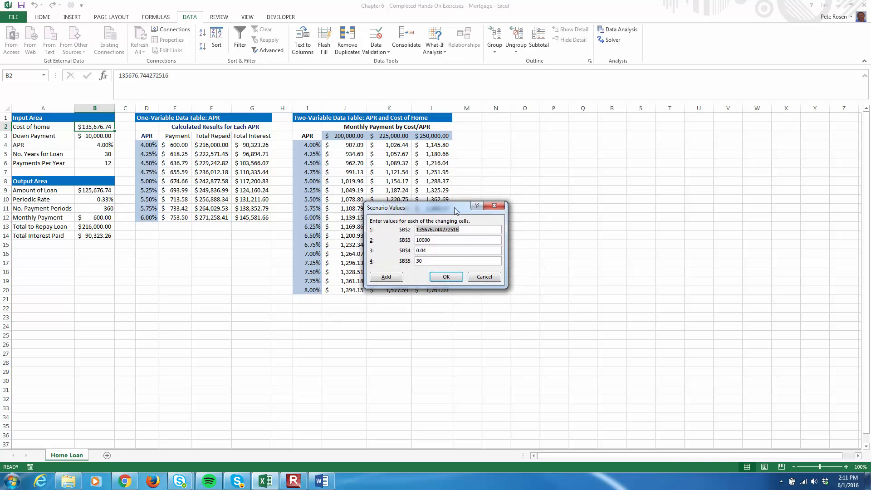
left_click_drag(456, 207, 575, 208)
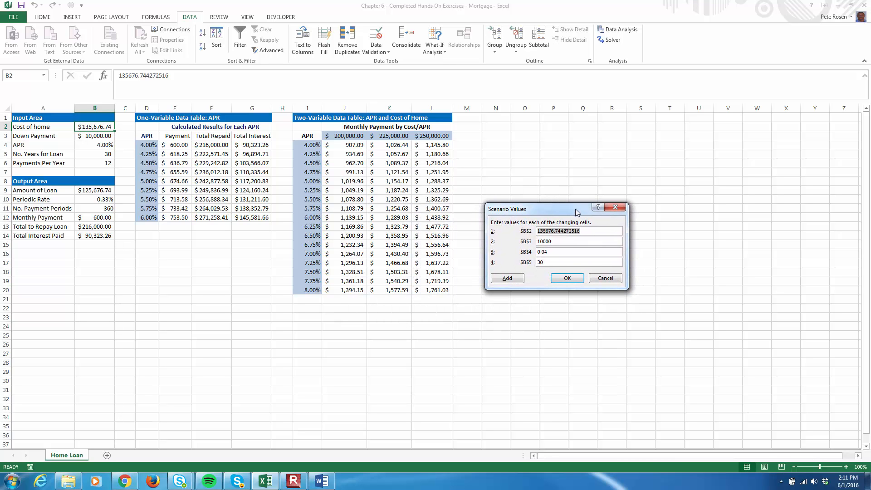
- Set the worst-case values to 250000 for B2, 15000 for B3, 0.06 for B4 and 45 for B5, and proceed to adding another scenario
type("250")
key("Tab")
type("15000")
left_click(553, 252)
type("6")
key("Tab")
type("45")
left_click(507, 278)
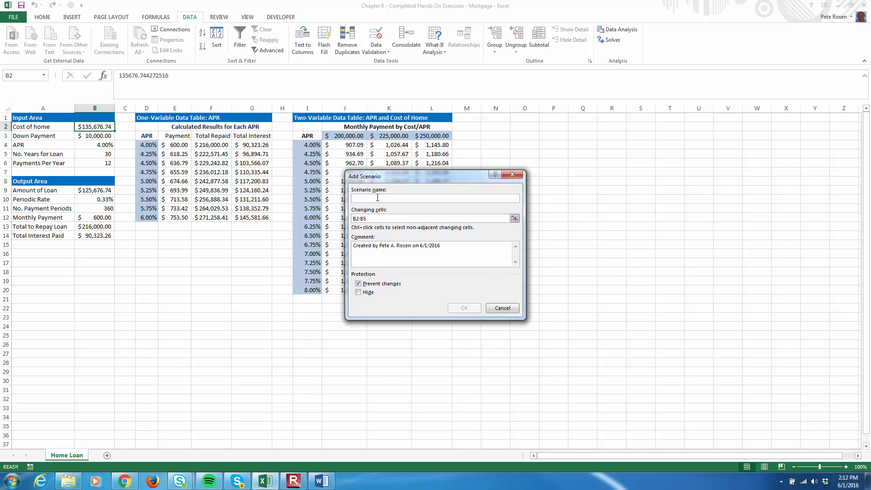
- Name the new scenario Most Likely Scenario, keeping B2:B5 as its changing cells
type("Most Likely Scen")
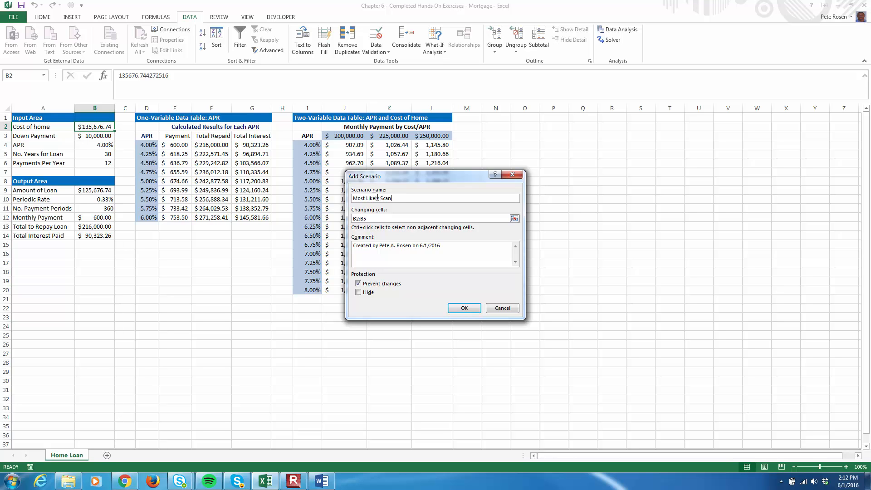
type("enario")
left_click(464, 309)
left_click_drag(437, 213, 554, 165)
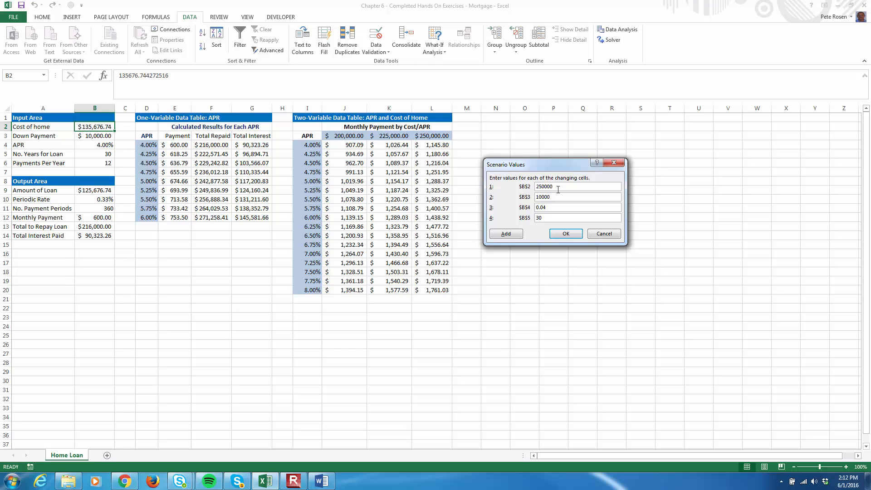
- Set the most likely values to 250000 for B2, 8500 for B3 and 0.0425 for B4, and save the scenario
key("BackSpace")
key("BackSpace")
key("BackSpace")
key("BackSpace")
type("850025")
left_click(573, 234)
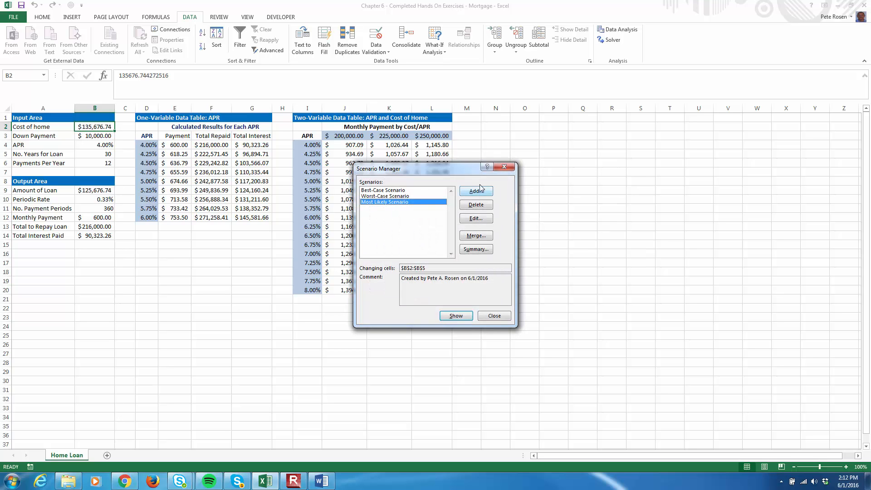
- Generate a scenario summary report of the three scenarios with B12:B14 as the result cells
left_click_drag(456, 169, 604, 137)
left_click(561, 160)
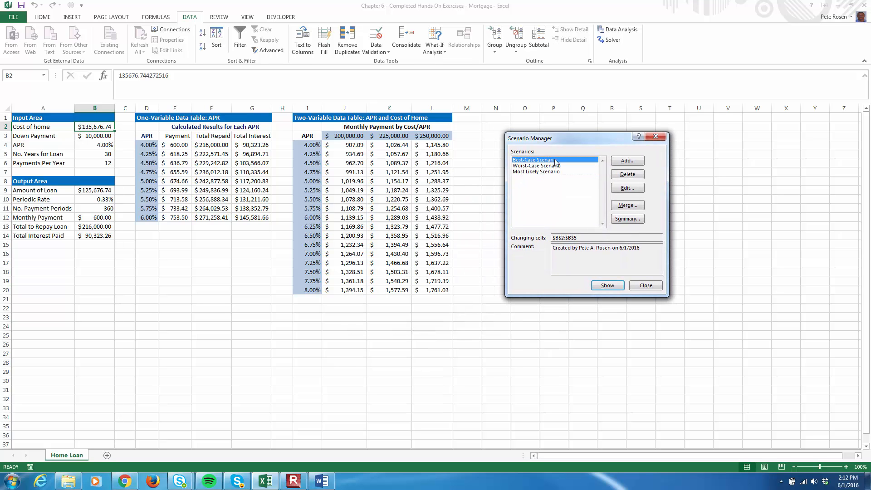
left_click(558, 166)
left_click(546, 172)
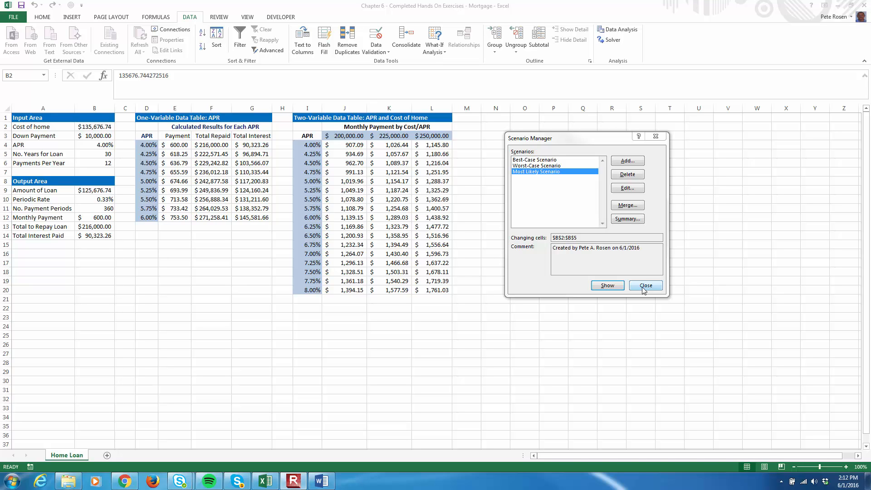
left_click(627, 221)
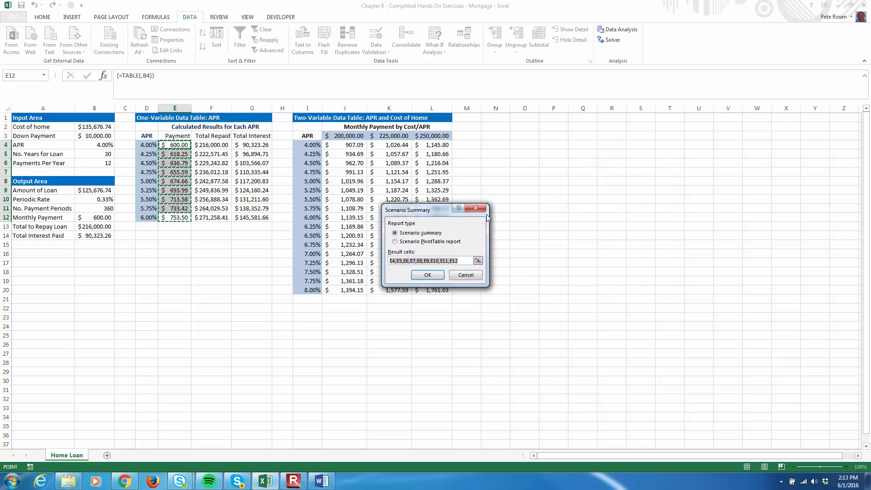
left_click_drag(455, 210, 605, 196)
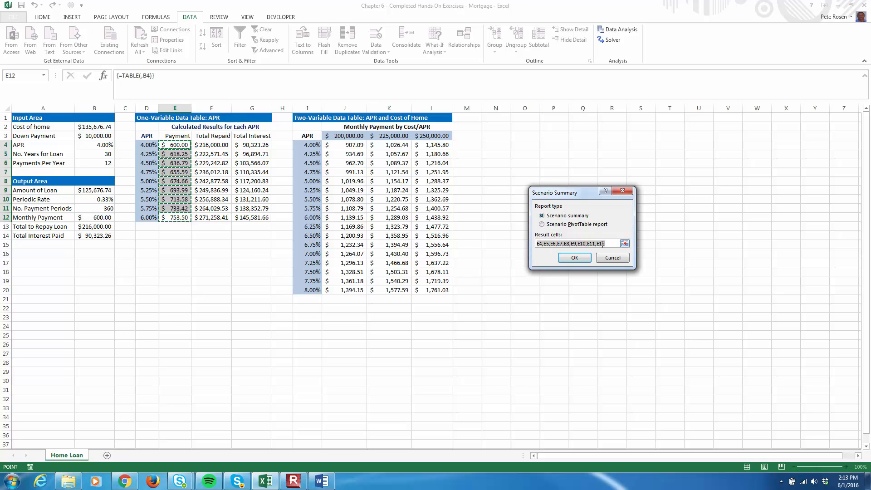
left_click_drag(95, 218, 100, 235)
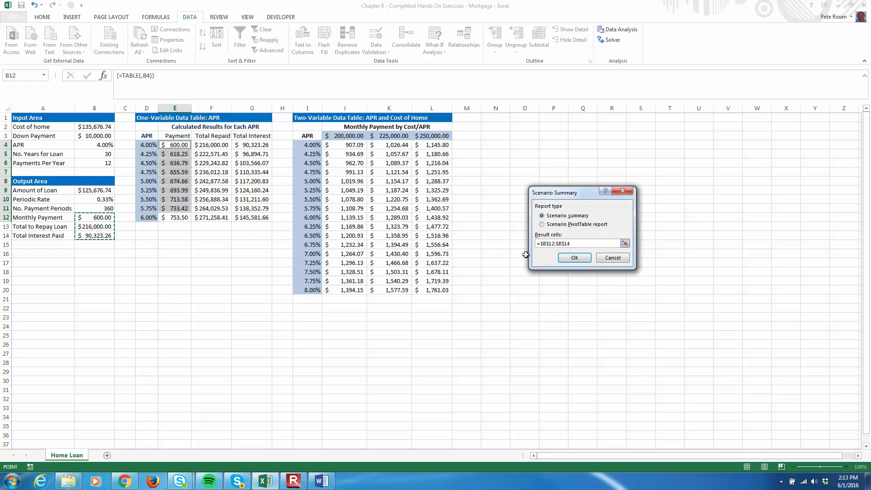
left_click(575, 257)
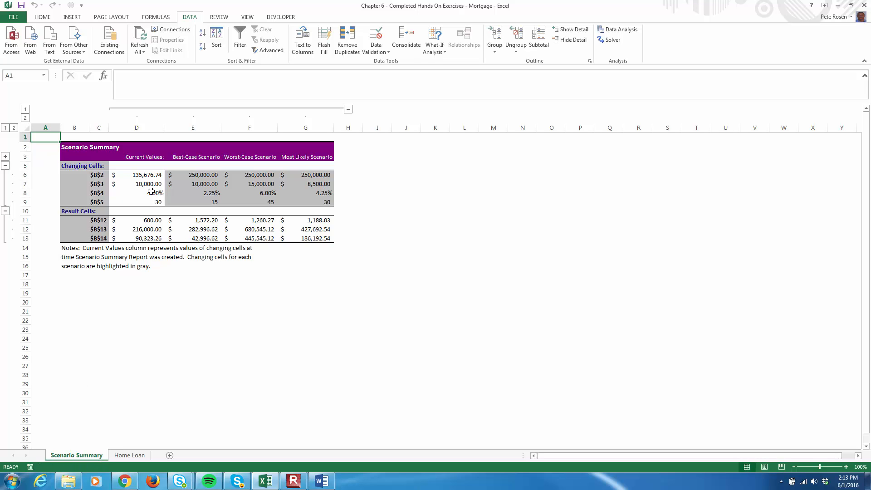
left_click(150, 175)
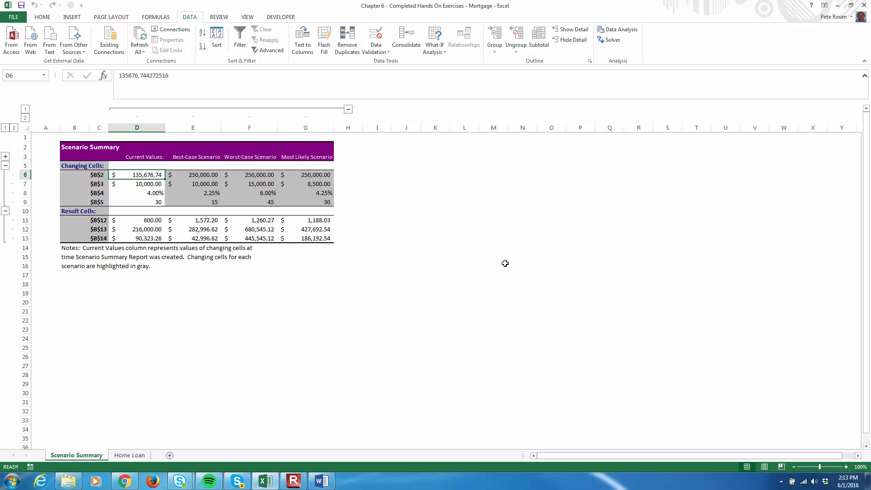
- Examine the changing cell and result cell values of the scenarios in the summary report
key("Right")
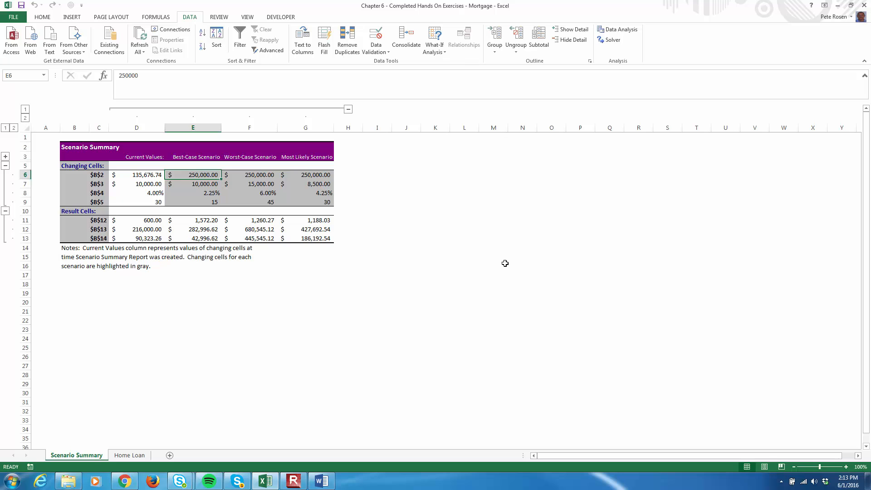
key("Right")
key("Right")
key("Down")
key("Down")
key("Down")
key("Down")
key("Down")
key("Down")
key("Left")
key("Up")
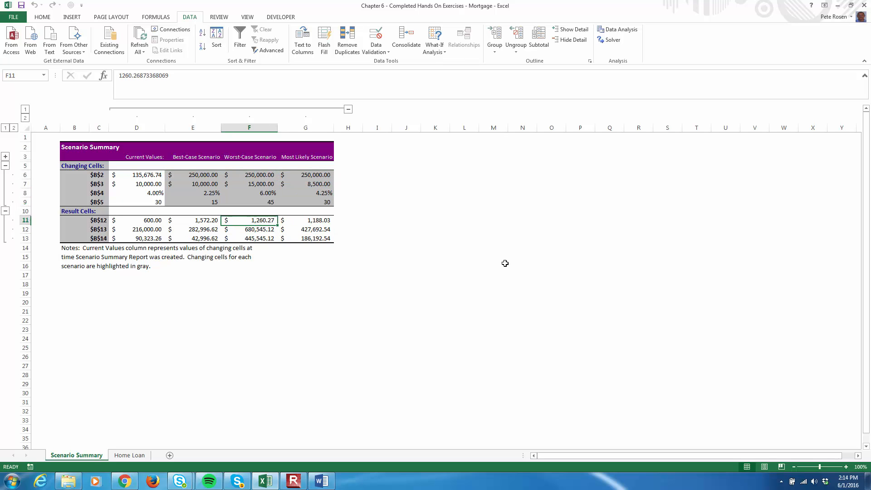
key("Left")
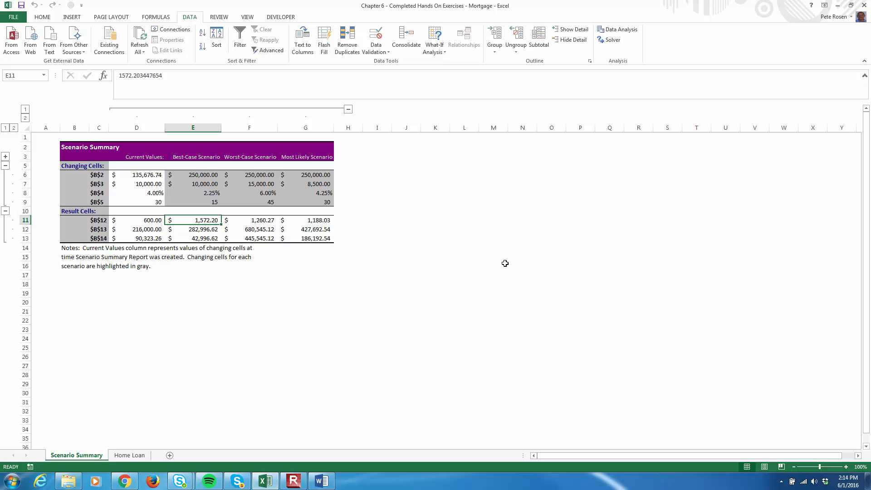
key("Down")
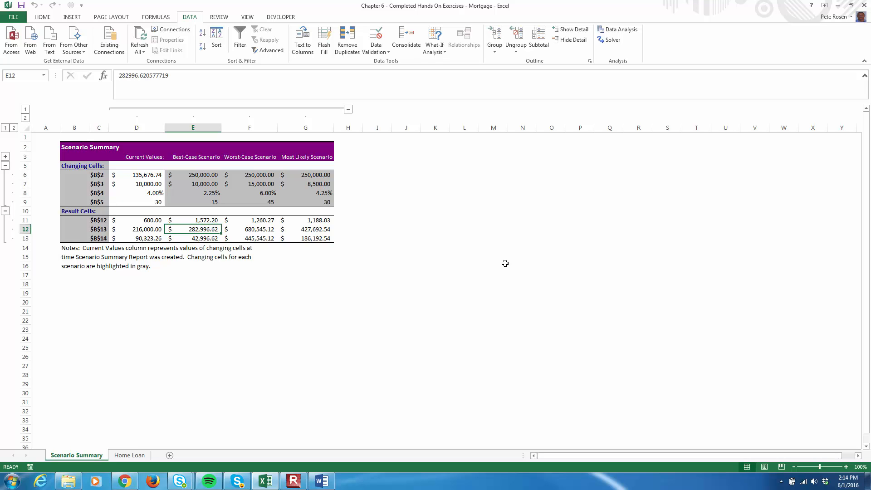
key("Down")
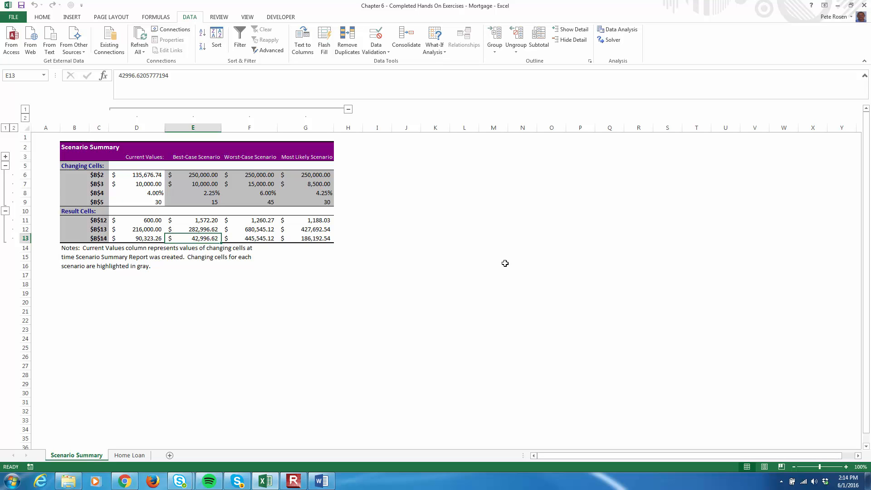
- Delete the empty column A and the empty row 1 from the Scenario Summary sheet
left_click(45, 127)
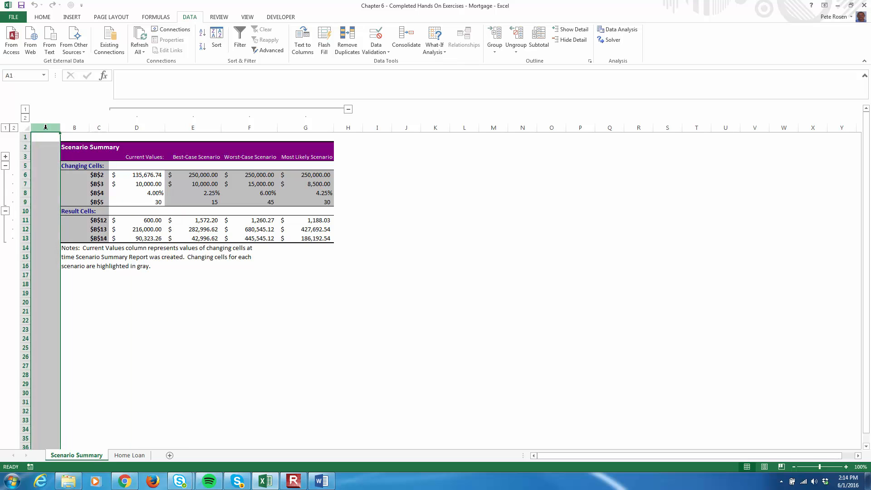
right_click(46, 127)
left_click(66, 205)
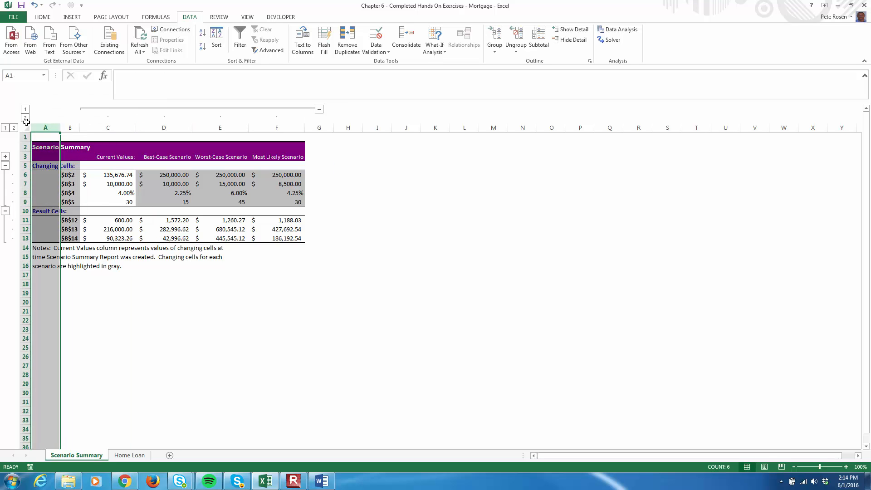
left_click(25, 137)
right_click(25, 137)
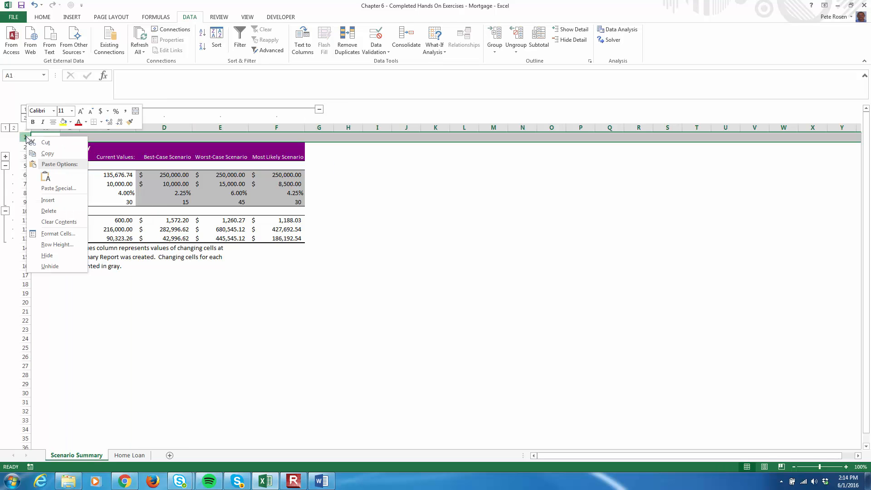
left_click(48, 210)
left_click(69, 165)
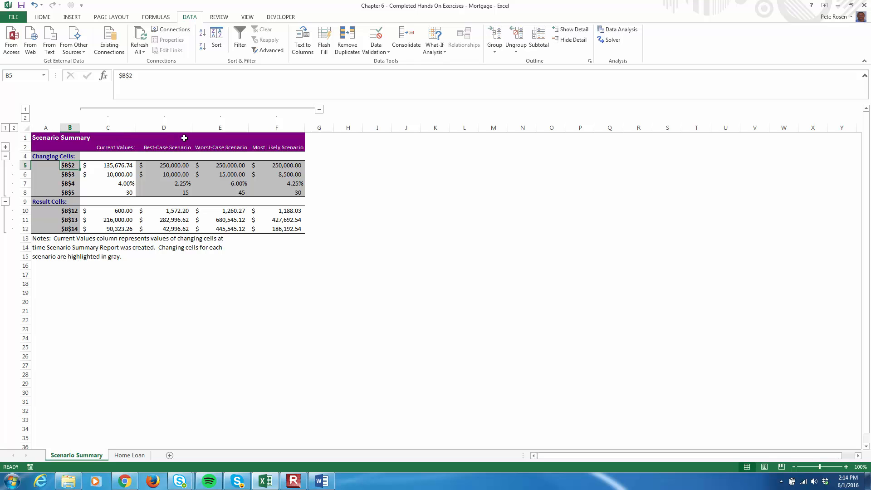
- Delete the Current Values column from the scenario summary report
left_click(103, 127)
right_click(102, 127)
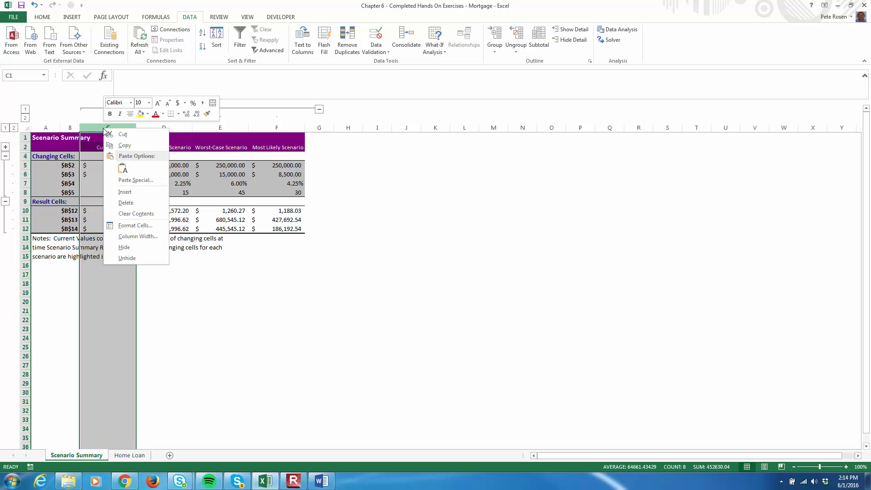
left_click(130, 202)
left_click(195, 214)
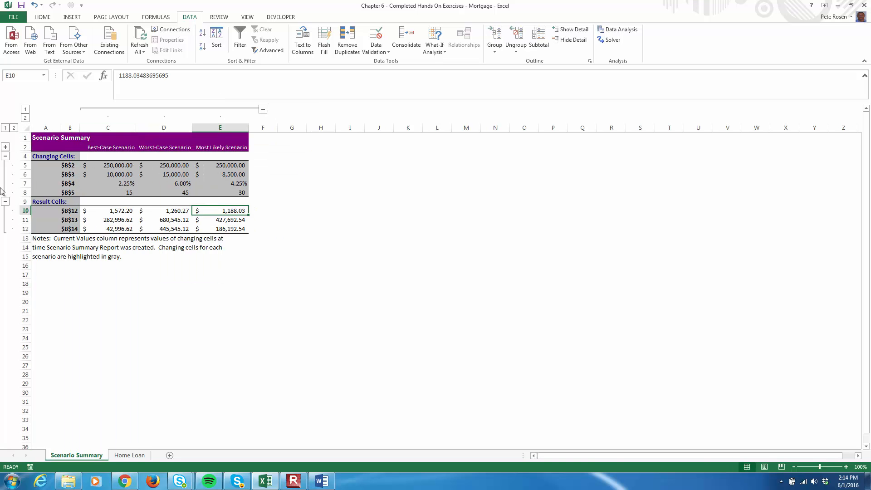
- Label the changing cells in A5:A8 as Cost of Home, Down Payment, APR and Years, widening column A to fit
left_click(45, 164)
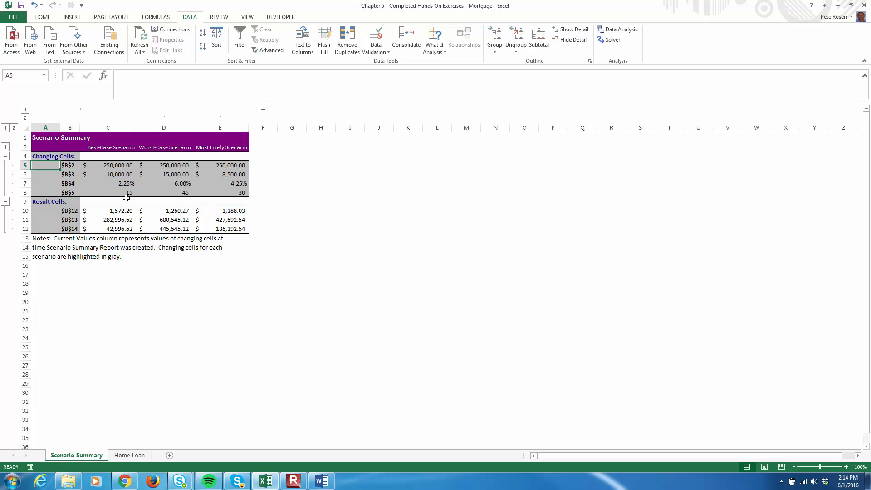
type("Cost of Home")
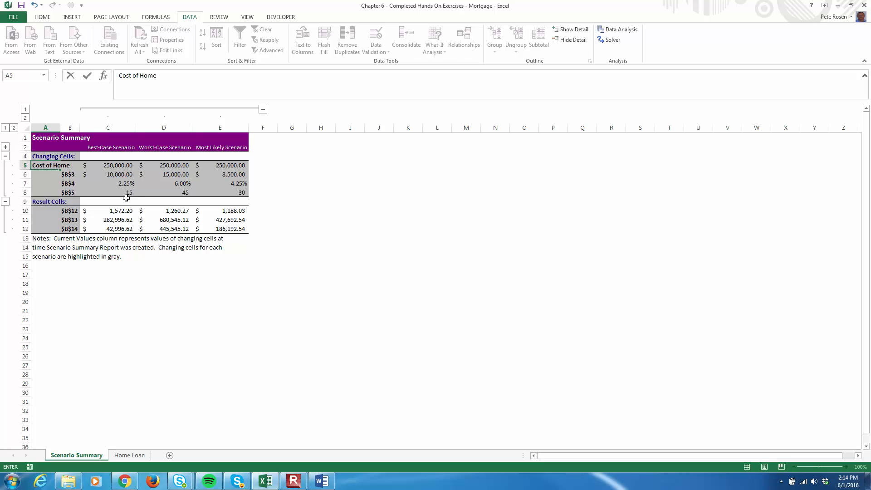
left_click(43, 174)
left_click_drag(60, 127, 82, 130)
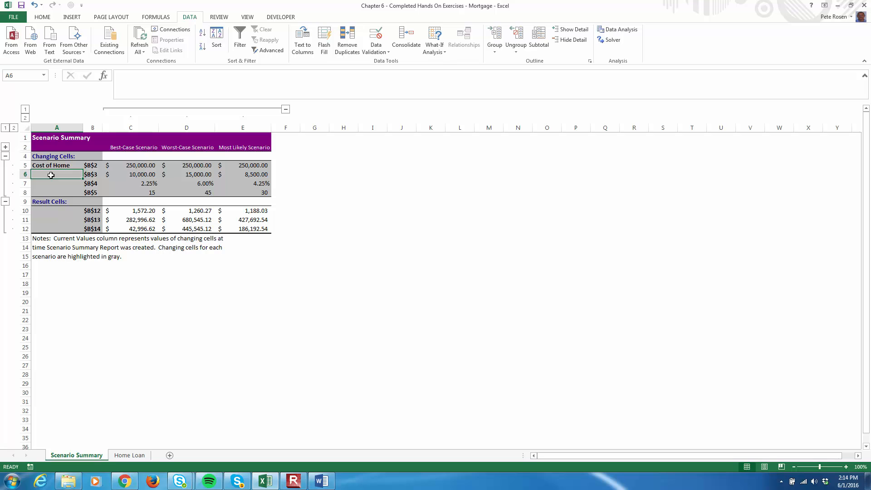
type("Down Payment")
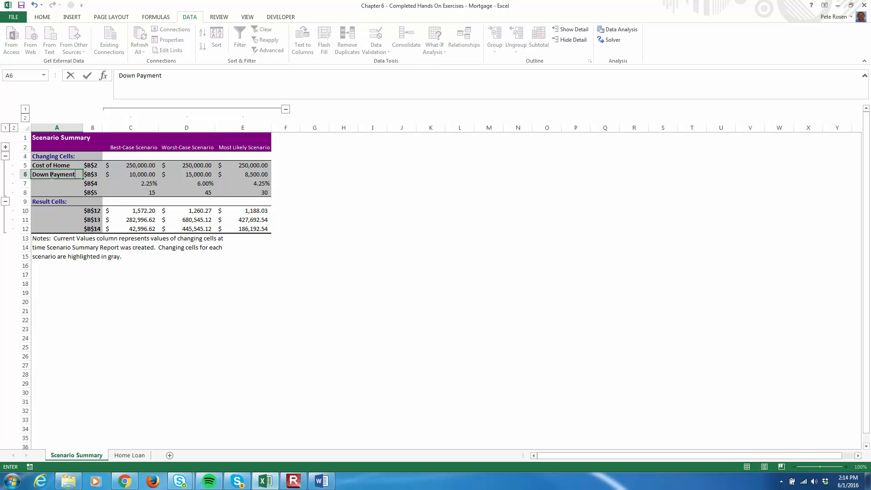
key("Return")
type("APR")
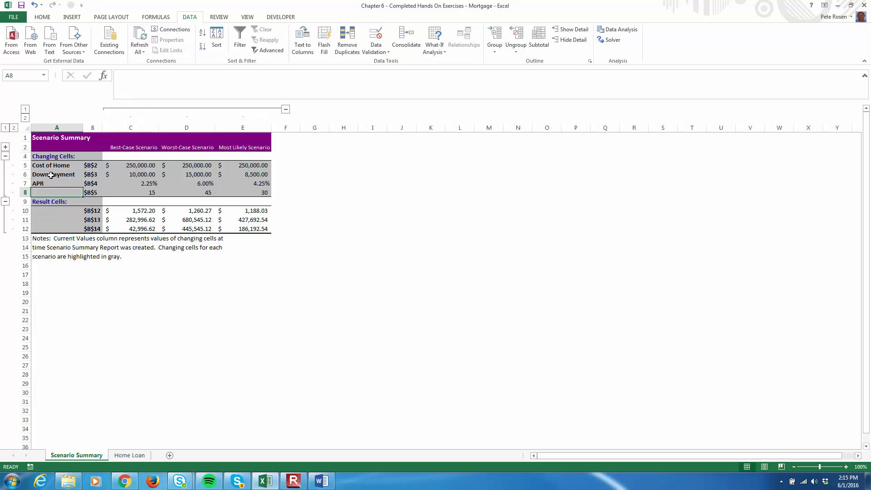
key("Return")
type("Years")
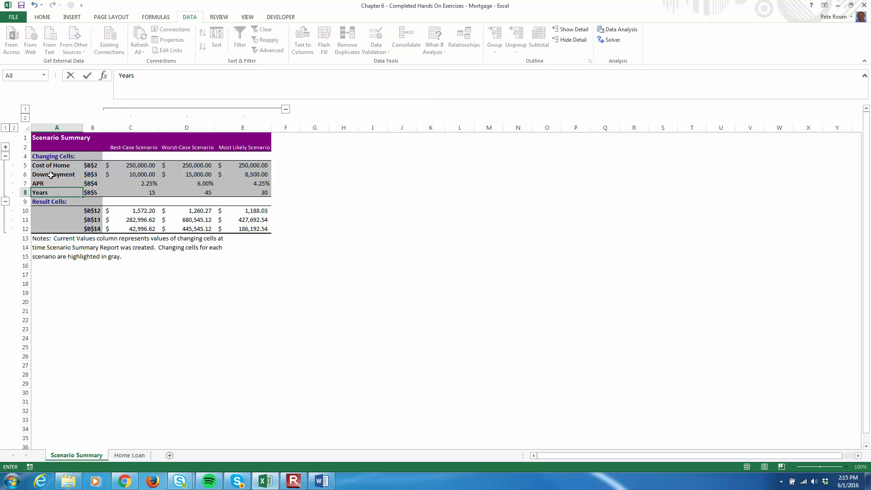
- Label the result cells in A10:A12 as Monthly Payment, Total to Repay Loan and Total Interest, widening column A to fit
left_click(58, 210)
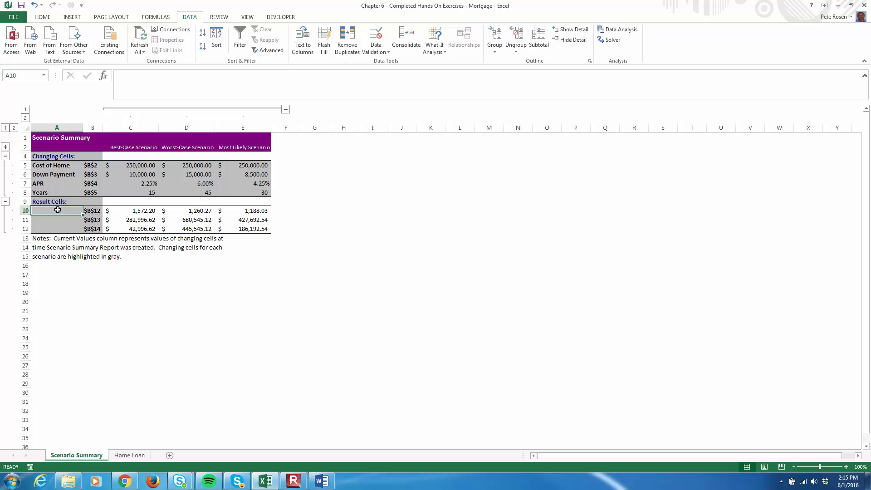
type("Montly")
key("BackSpace")
key("BackSpace")
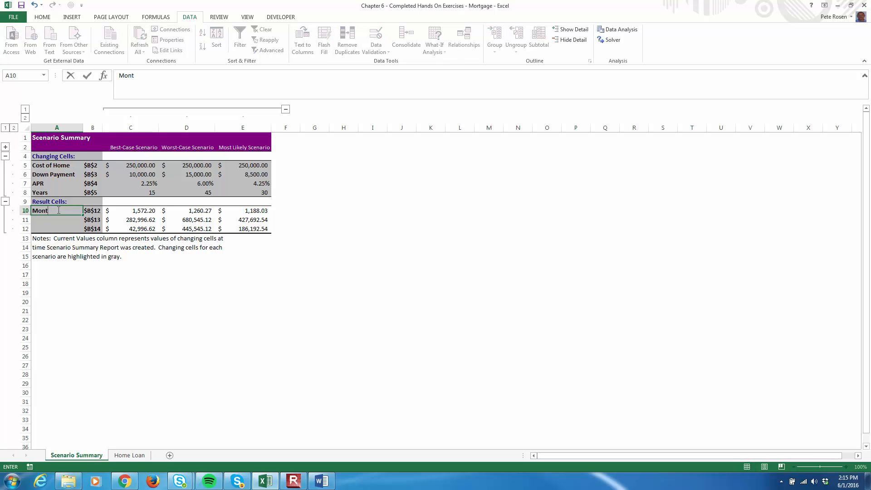
type("hly Payment")
key("Return")
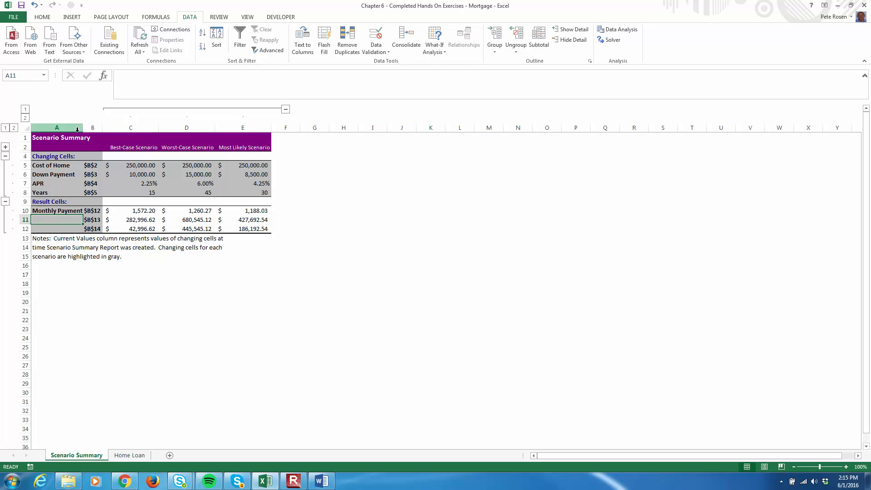
left_click_drag(83, 127, 91, 128)
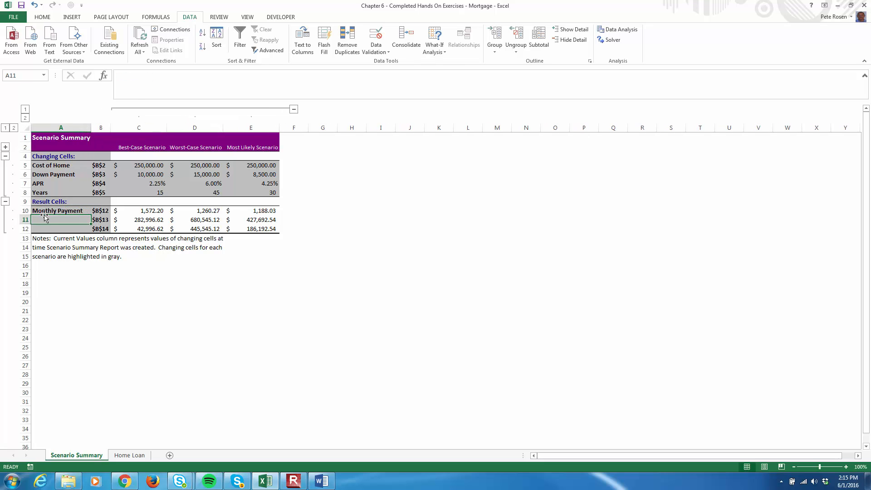
type("Total to Repay Loan")
key("Return")
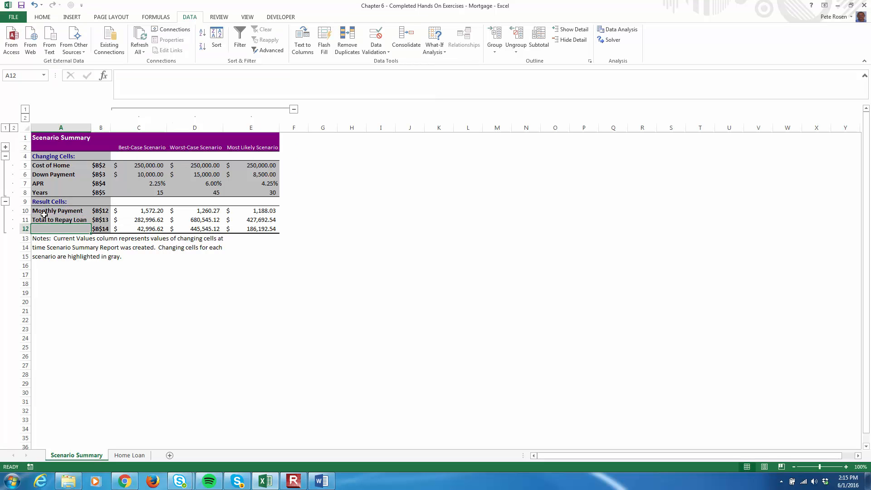
type("Tota")
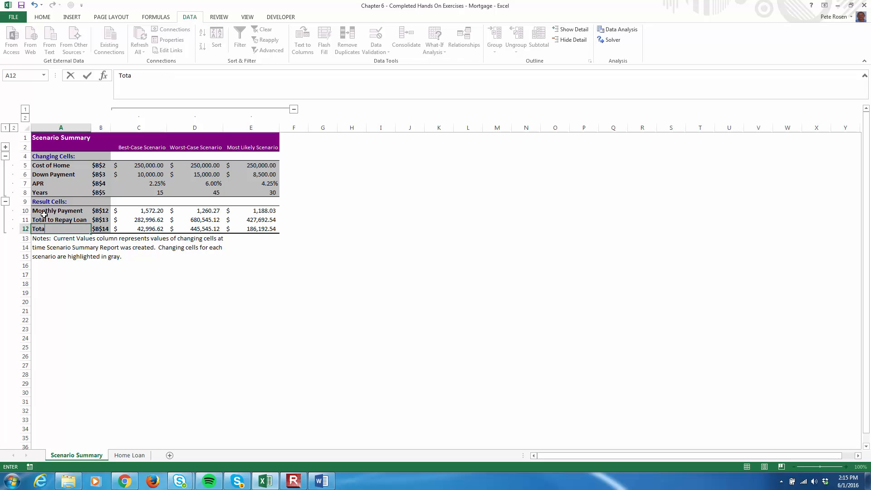
type("l Interest")
- Delete column B, which holds the cell references, from the summary report
left_click(101, 127)
right_click(104, 129)
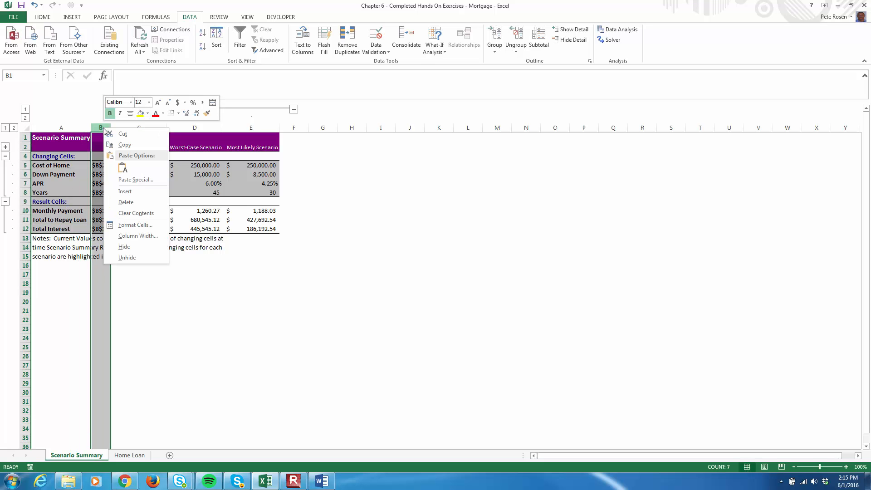
left_click(126, 201)
left_click(328, 277)
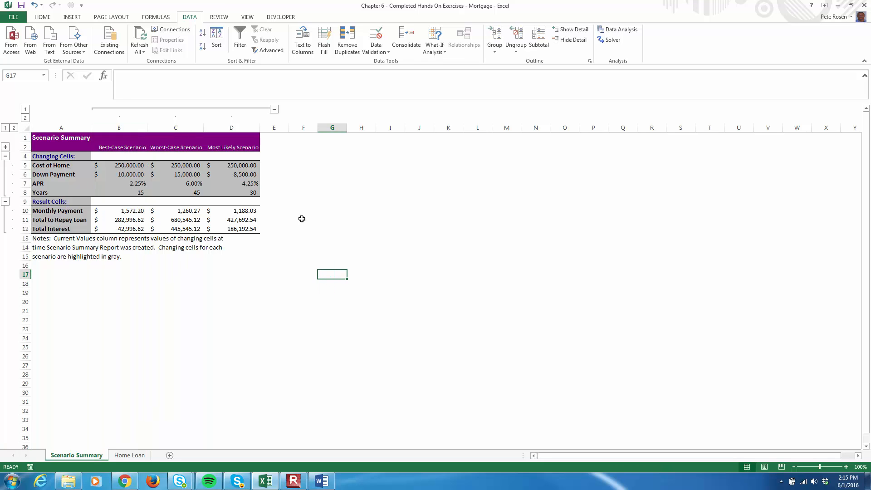